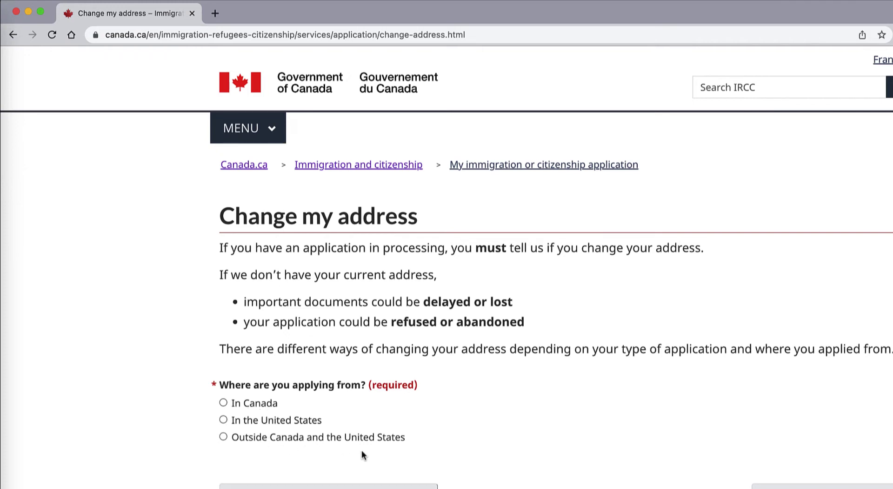
Select 'In Canada' as the applying location and read the Step 1 conditions.
left_click(224, 403)
scroll(294, 417, "down", 5)
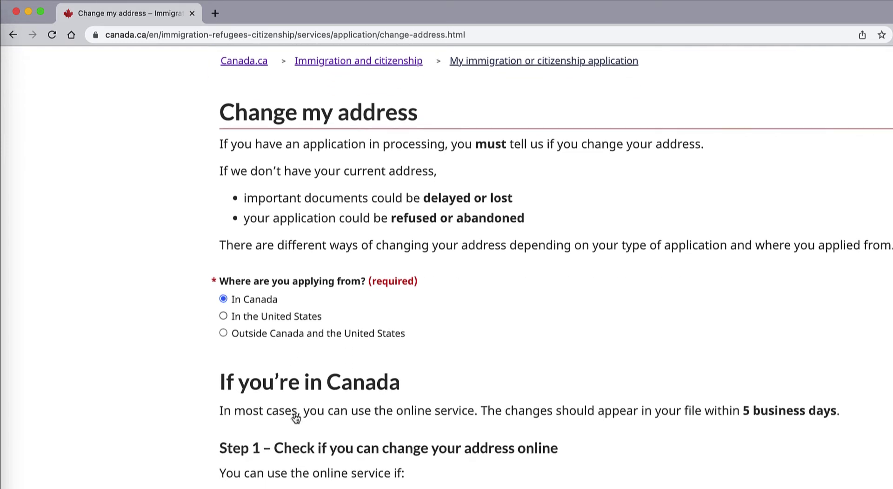
scroll(294, 417, "down", 3)
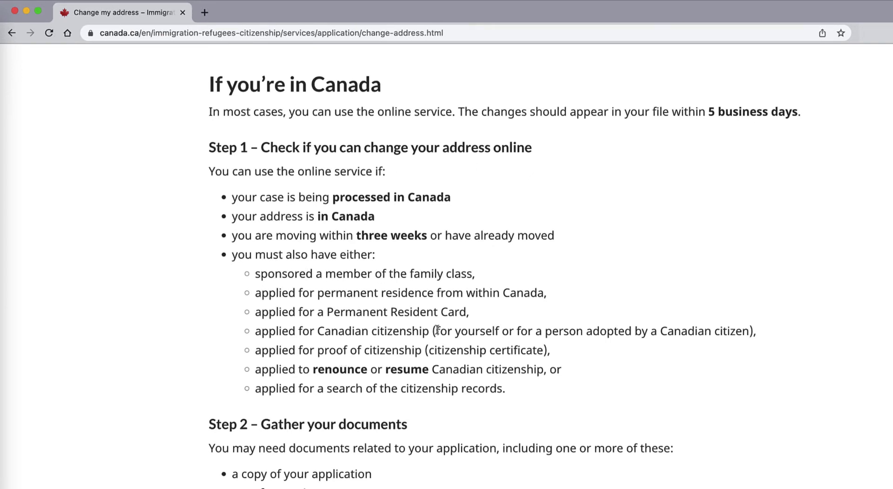
scroll(437, 329, "down", 5)
Open the 'Web form' link under 'What if I can't change my address online?'.
scroll(437, 329, "down", 7)
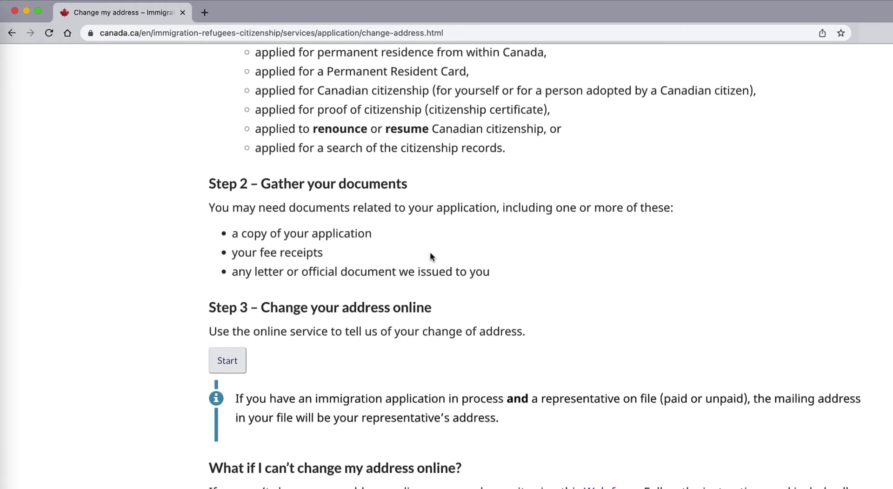
scroll(431, 255, "down", 10)
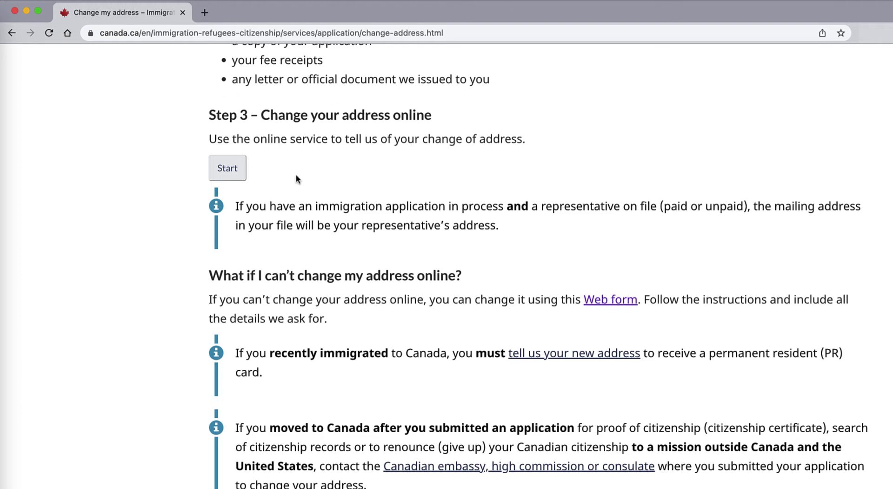
scroll(306, 133, "up", 1)
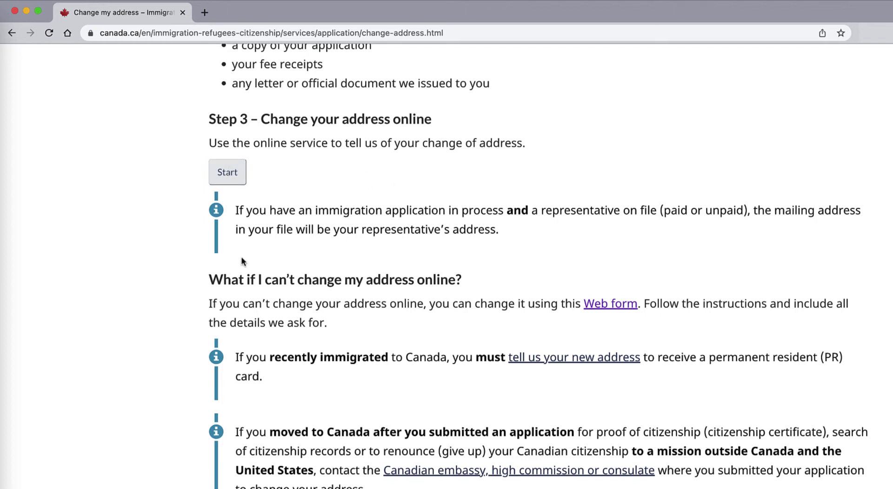
scroll(251, 307, "up", 3)
scroll(259, 325, "down", 3)
scroll(279, 316, "down", 1)
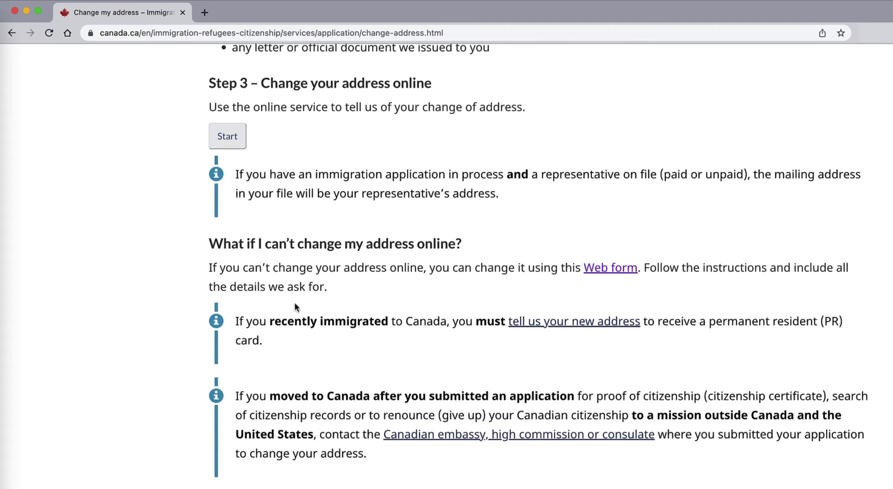
scroll(356, 288, "down", 1)
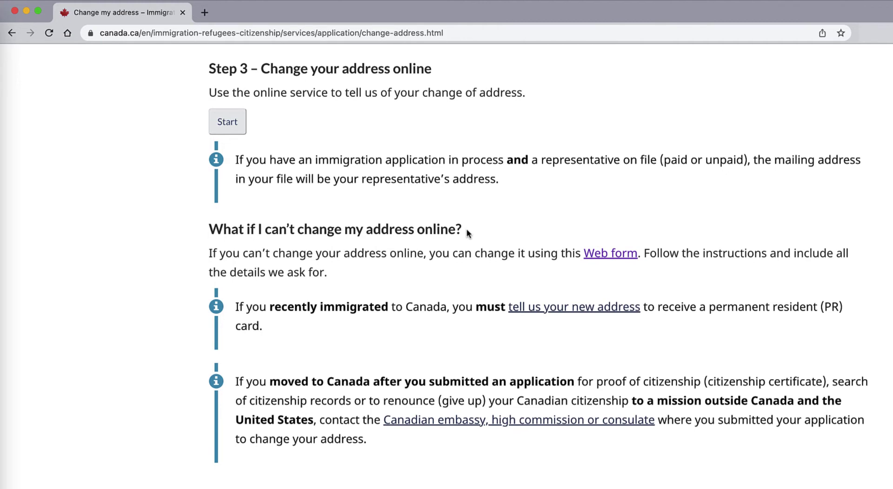
left_click(604, 255)
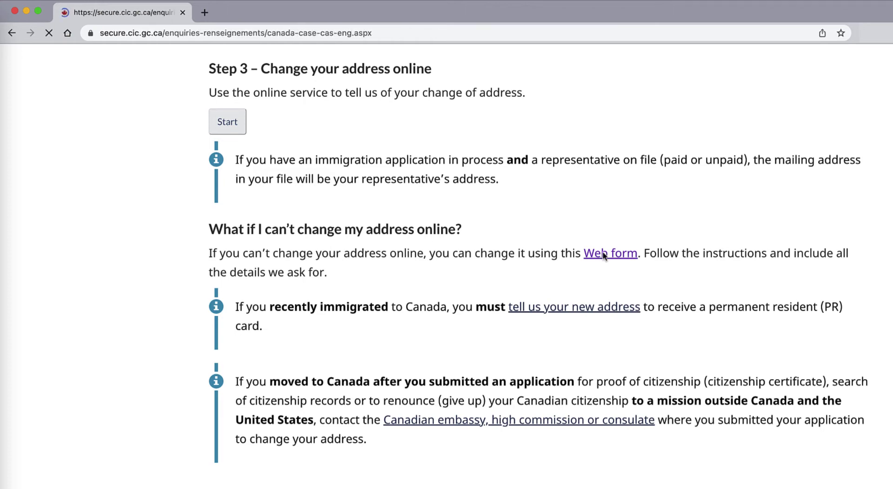
Go to the empty Enquiry section and expand the 'Type of application/enquiry' choices.
scroll(577, 283, "down", 5)
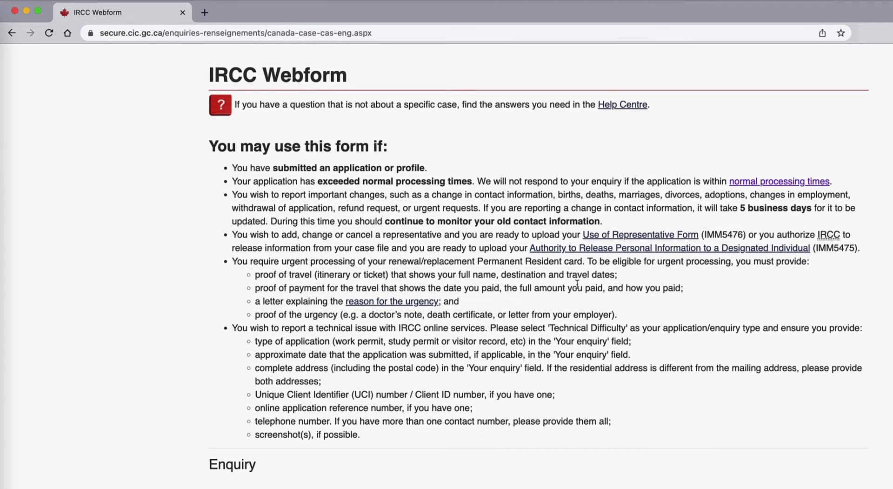
scroll(577, 284, "down", 15)
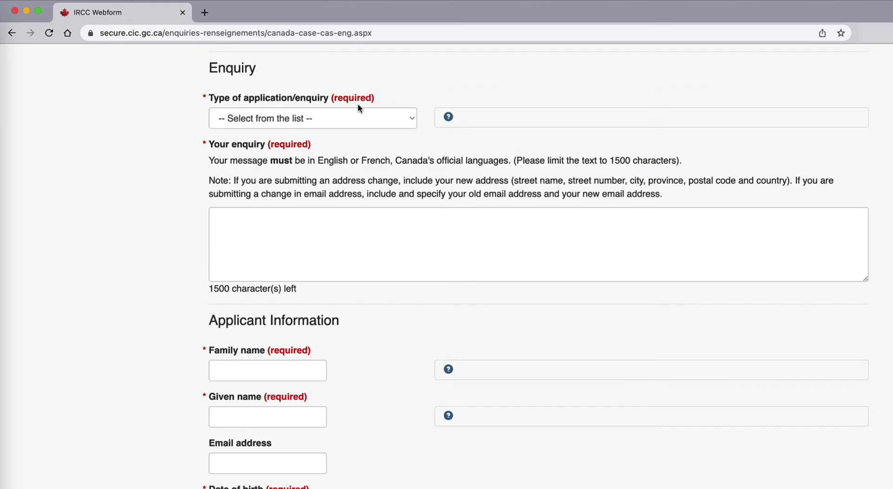
left_click(413, 120)
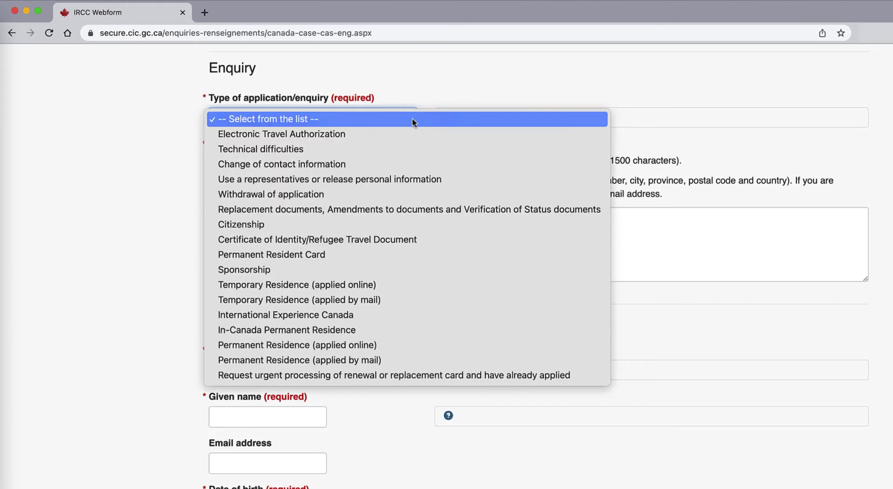
Set the enquiry type to 'Change of contact information' and show its help note.
left_click(305, 166)
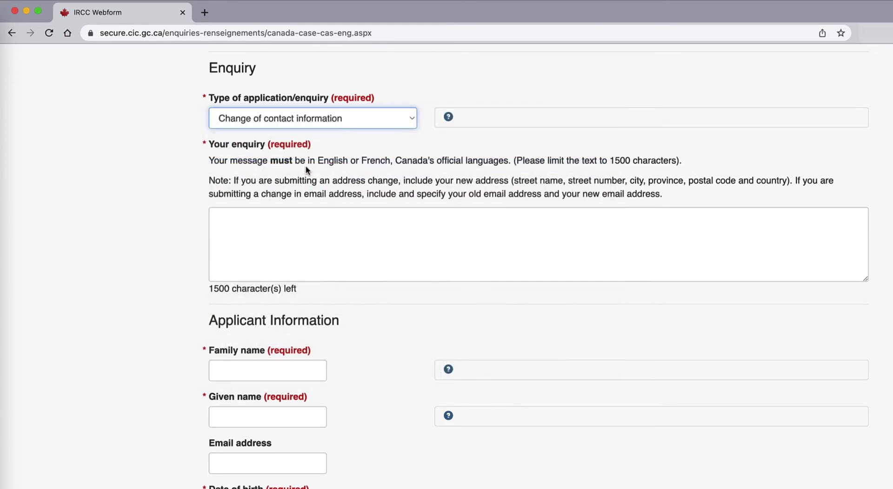
left_click(449, 118)
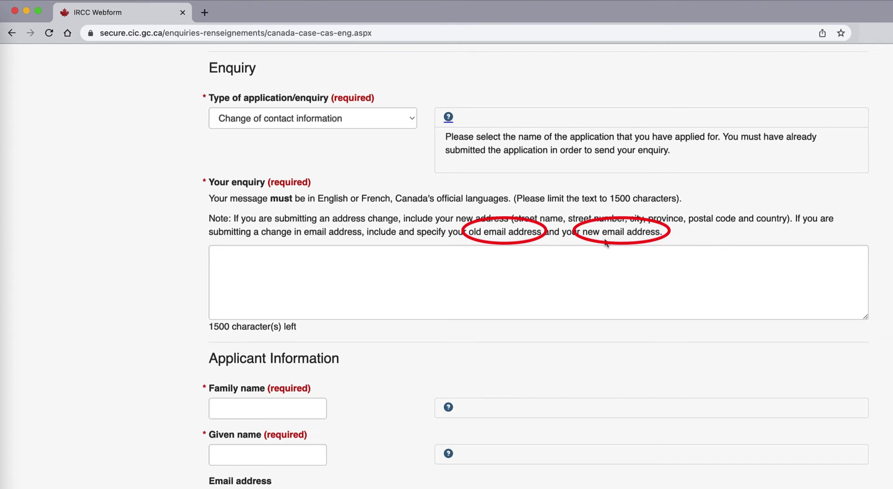
Put the cursor in the empty 'Your enquiry' box, which shows 1500 characters left.
left_click(235, 256)
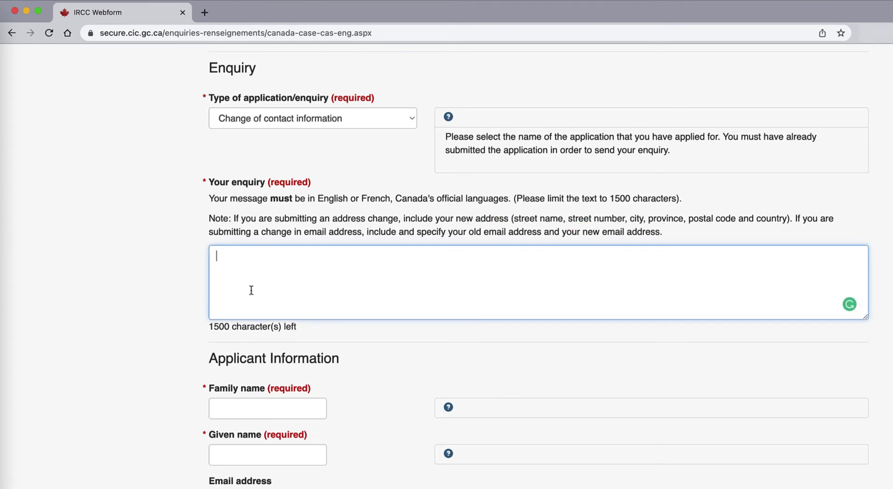
scroll(250, 292, "down", 2)
scroll(250, 288, "down", 8)
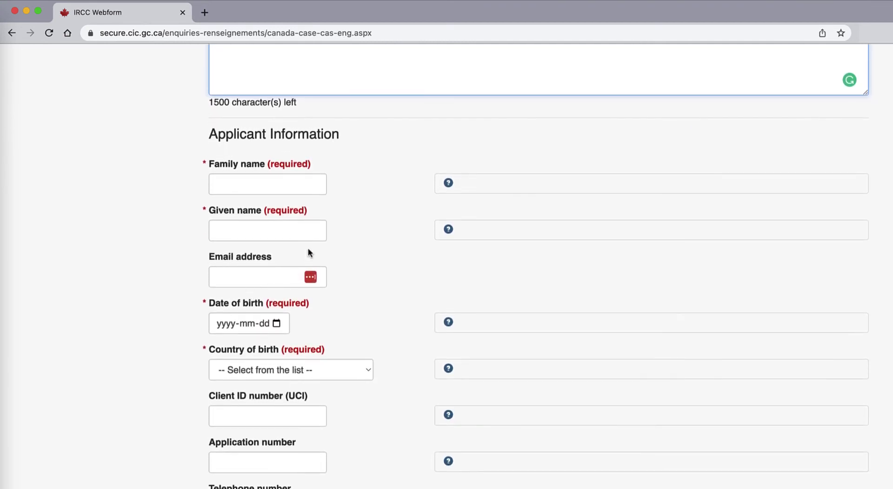
scroll(308, 248, "down", 4)
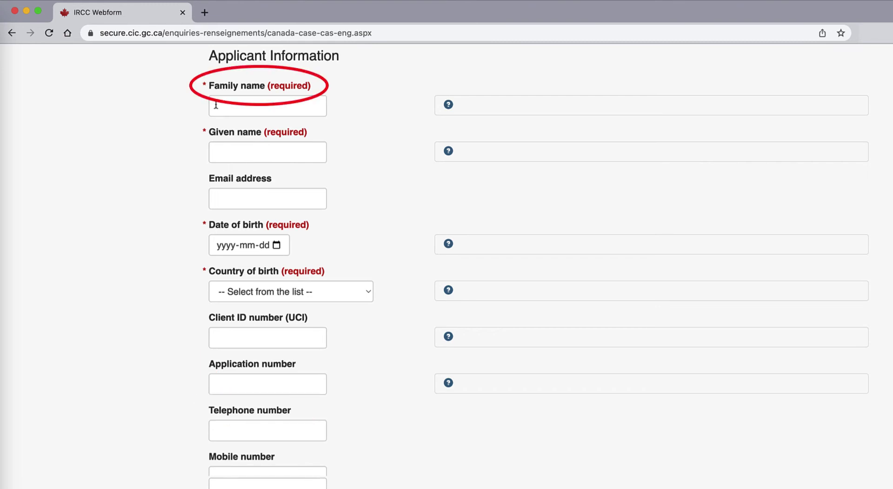
scroll(154, 455, "down", 10)
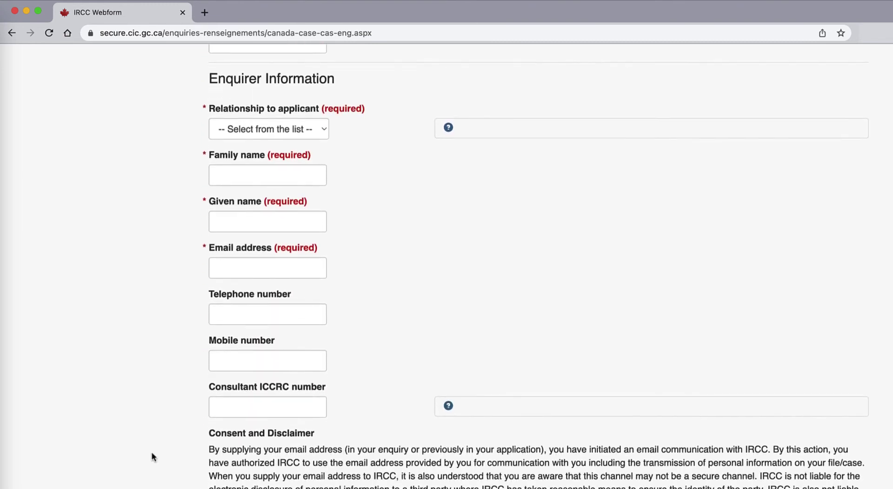
scroll(152, 451, "up", 1)
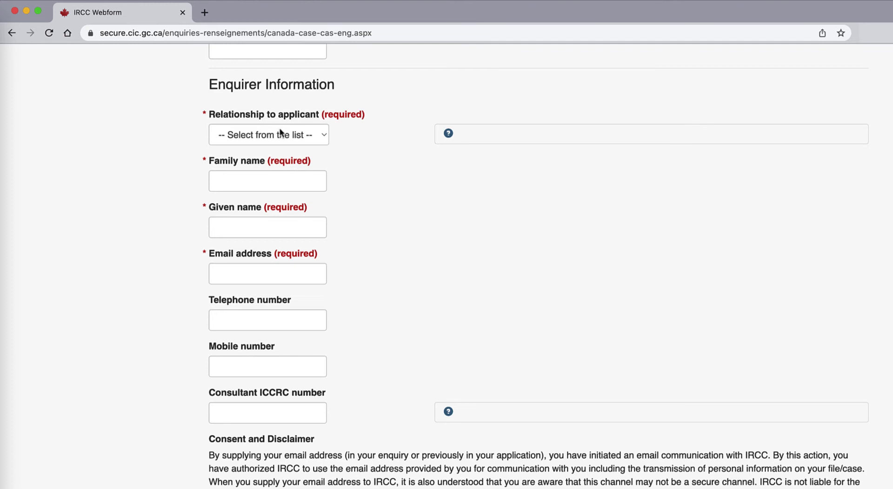
left_click(325, 134)
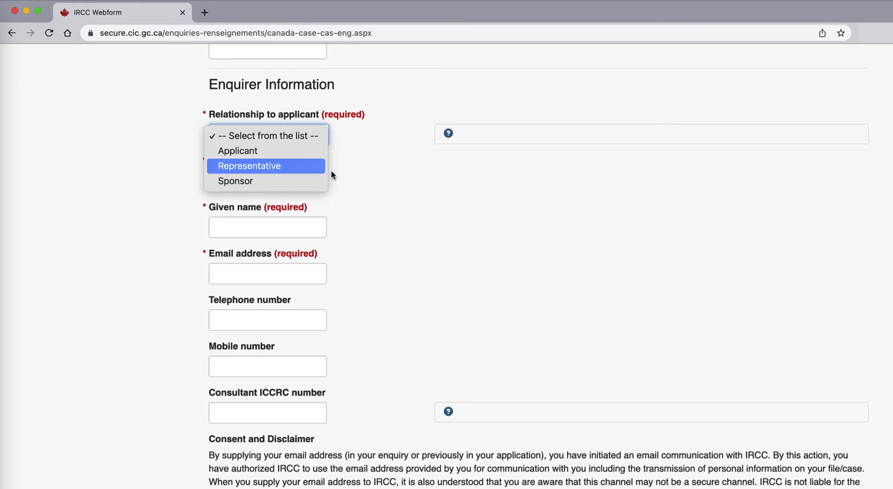
left_click(363, 166)
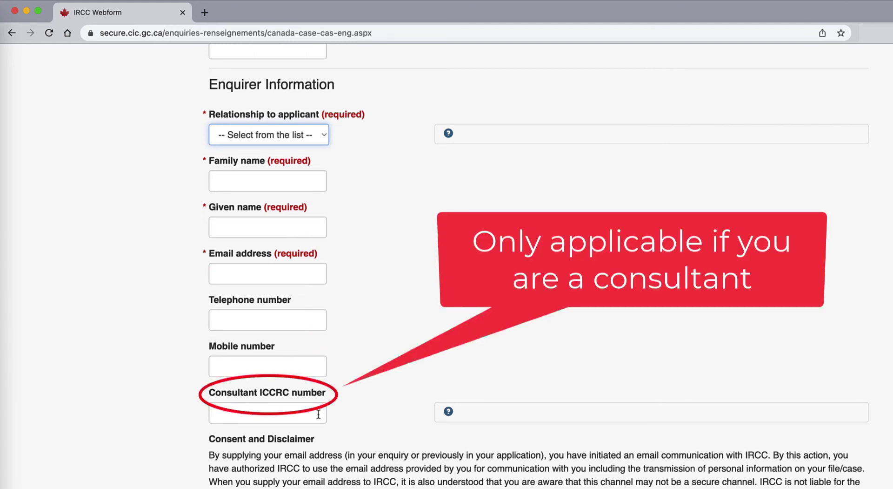
Agree to the consent and disclaimer and continue to the document question.
scroll(324, 413, "down", 7)
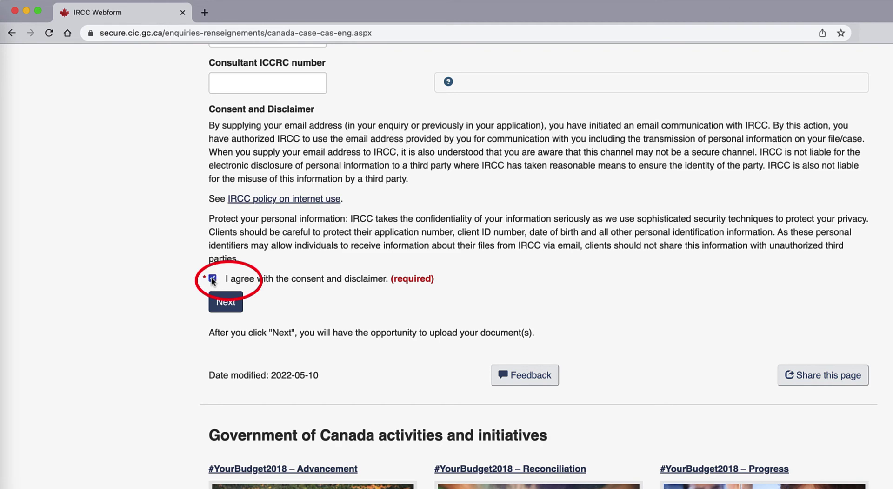
left_click(217, 300)
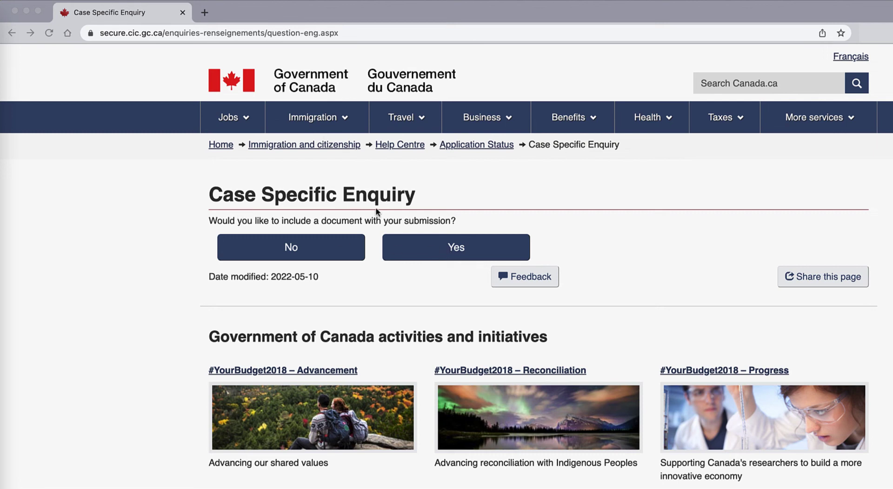
Choose not to include a document, then confirm the details and submit.
left_click(304, 251)
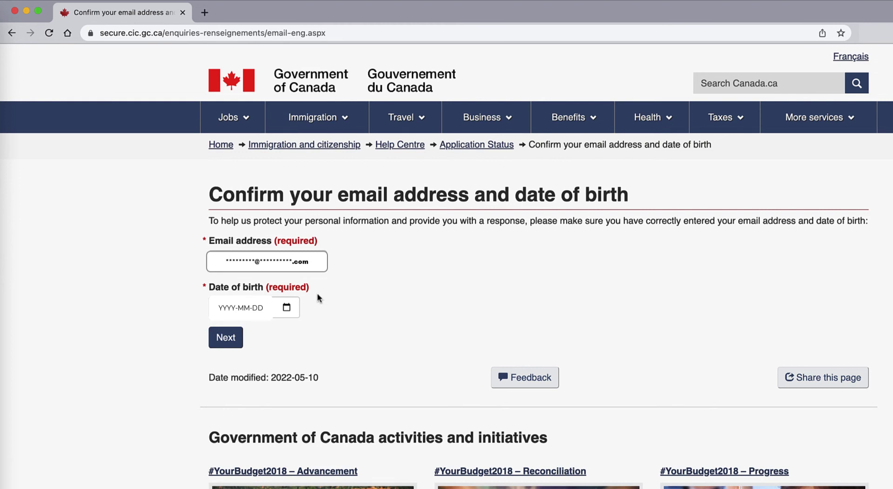
left_click(227, 340)
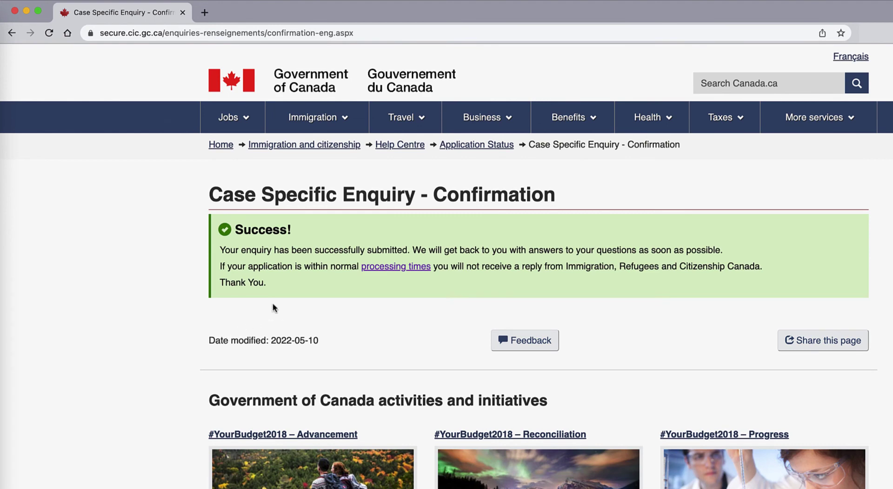
scroll(283, 281, "down", 2)
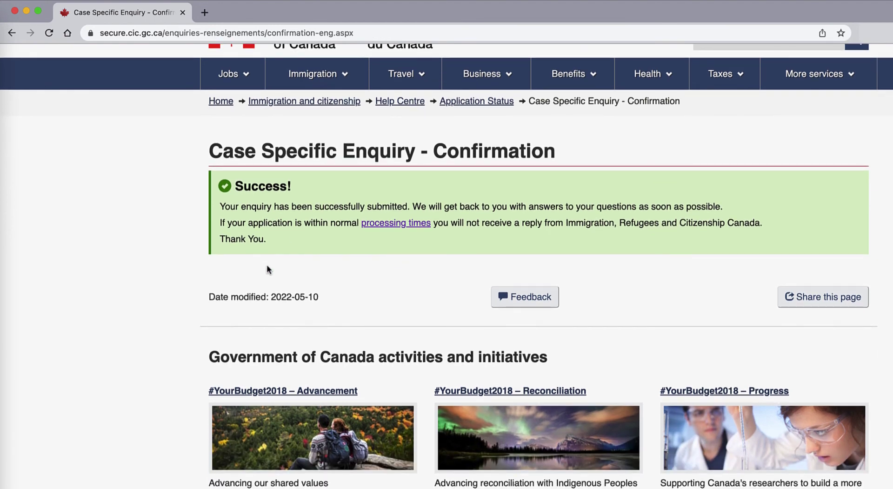